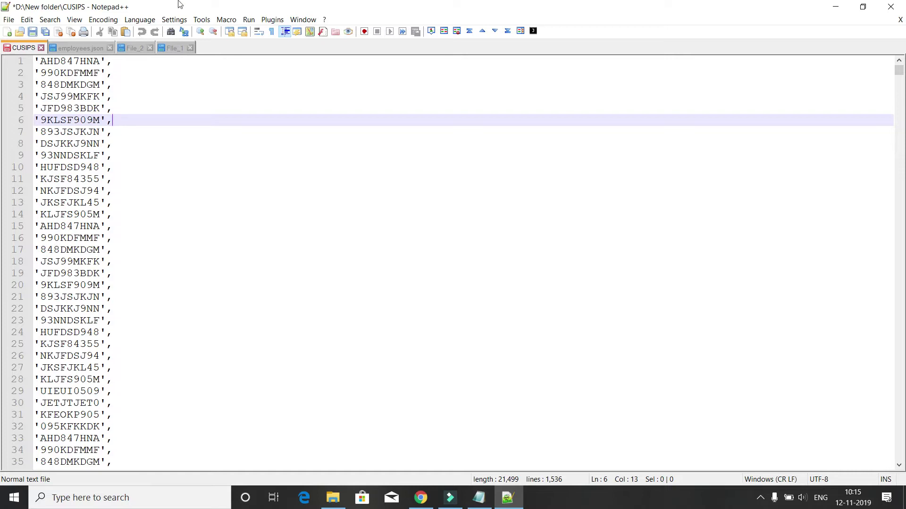
Step: Glance at the employees.json tab, then bring File_1's release notes to the front
left_click(79, 47)
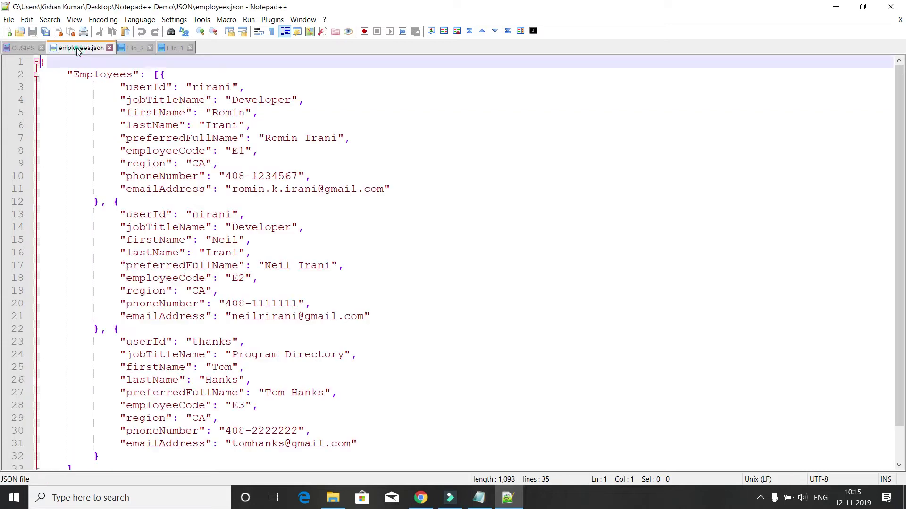
left_click(29, 48)
left_click(76, 48)
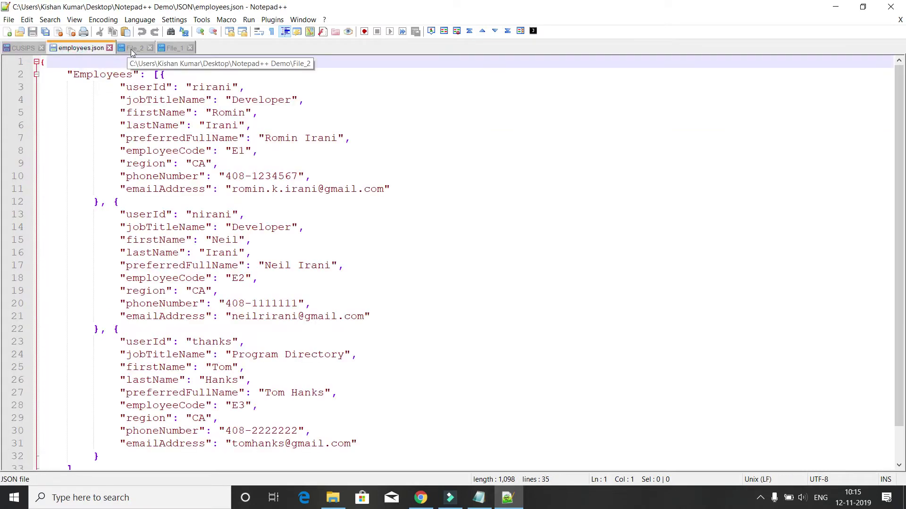
left_click(173, 48)
scroll(171, 48, "down", 1)
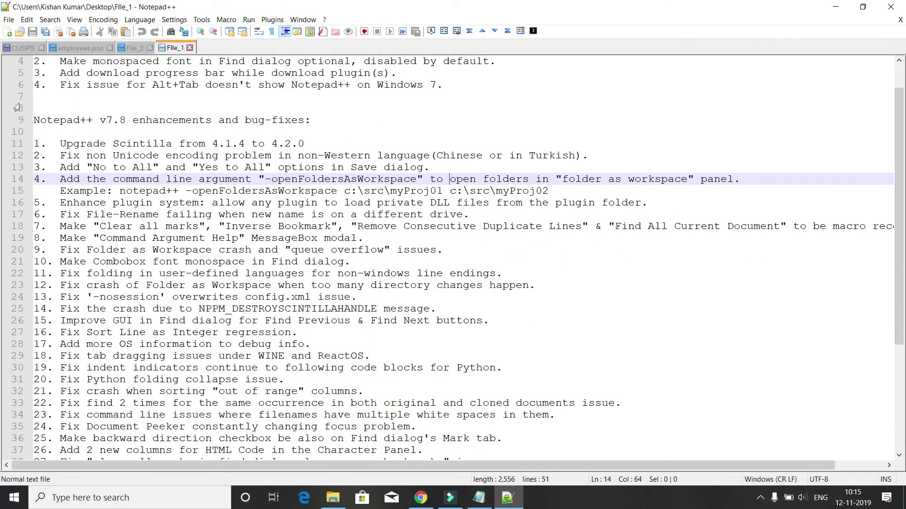
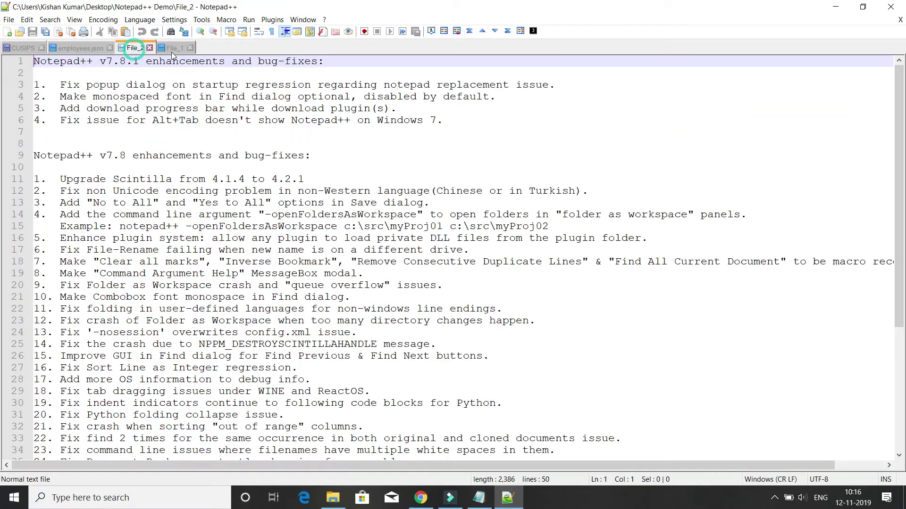
Step: Cycle through the File_1, File_2, employees.json and CUSIPS tabs, ending back on File_1
left_click(175, 48)
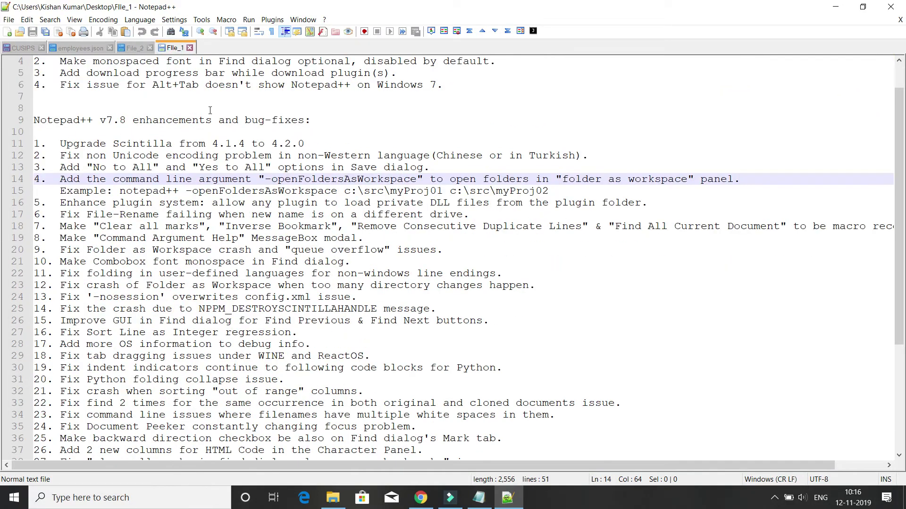
left_click(135, 48)
left_click(81, 48)
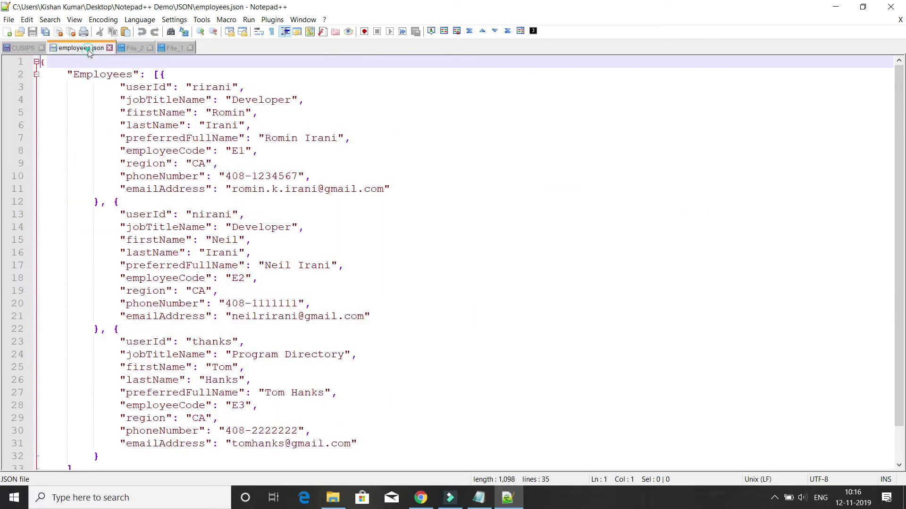
left_click(31, 48)
left_click(82, 49)
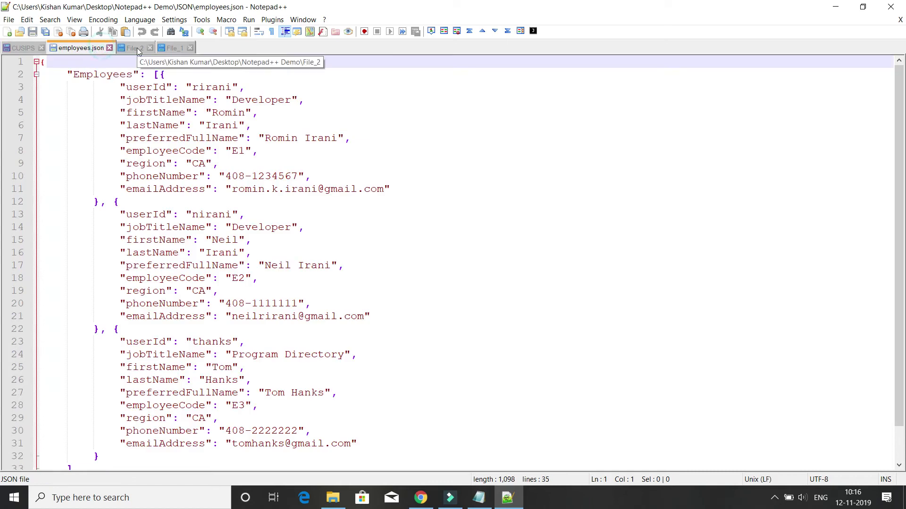
left_click(135, 48)
left_click(177, 47)
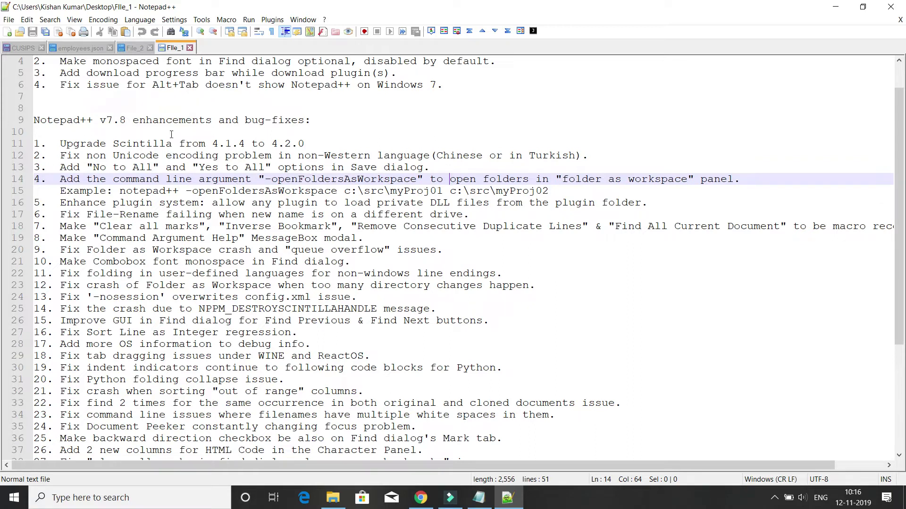
Step: Save all open files as a session named MySession_1 on the Desktop
left_click(9, 19)
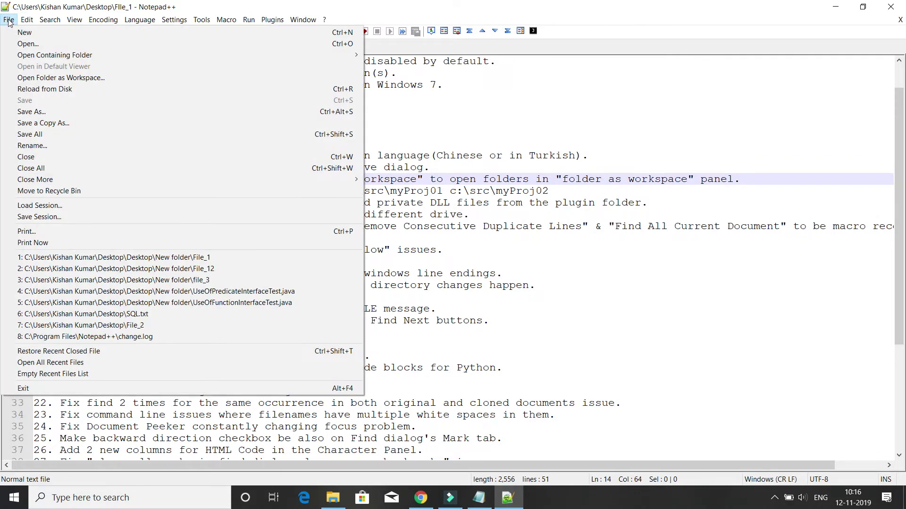
left_click(41, 217)
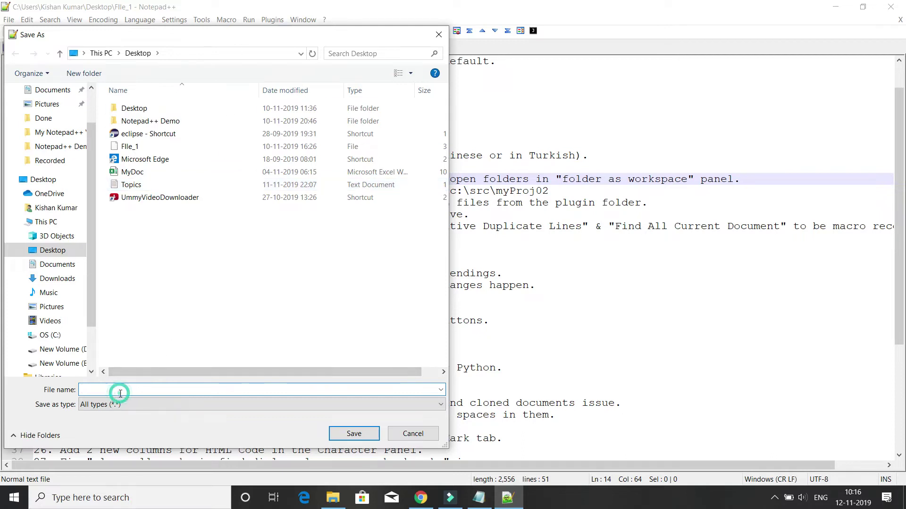
type("M")
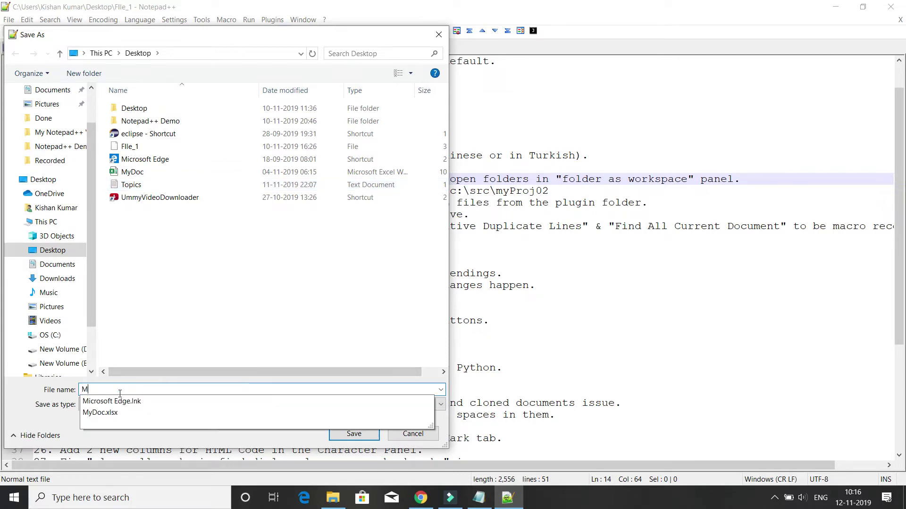
type("yS")
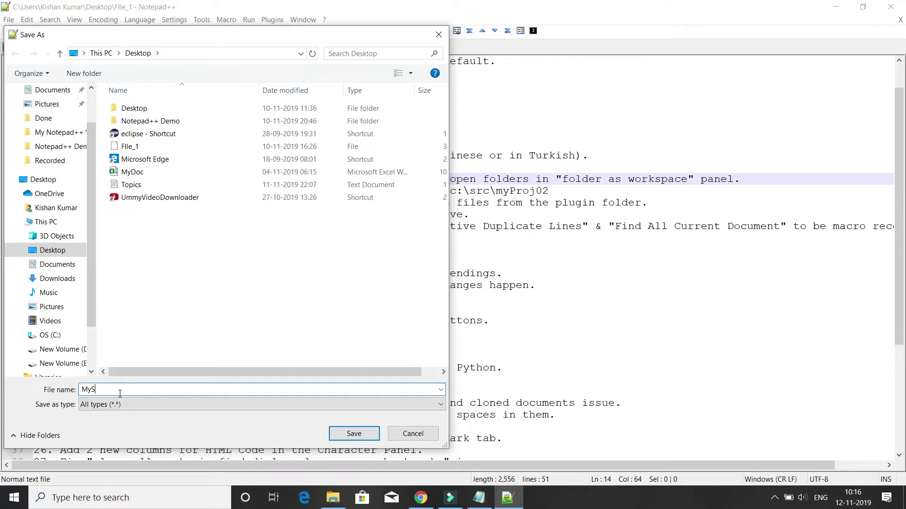
type("essio")
type("n_")
type("1")
left_click(354, 434)
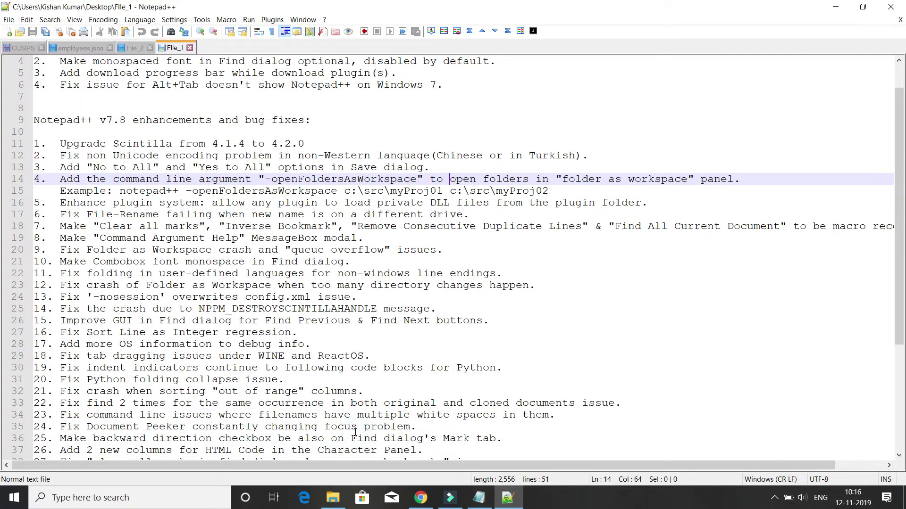
Step: Close all four files at once, saving CUSIPS when prompted
left_click(9, 19)
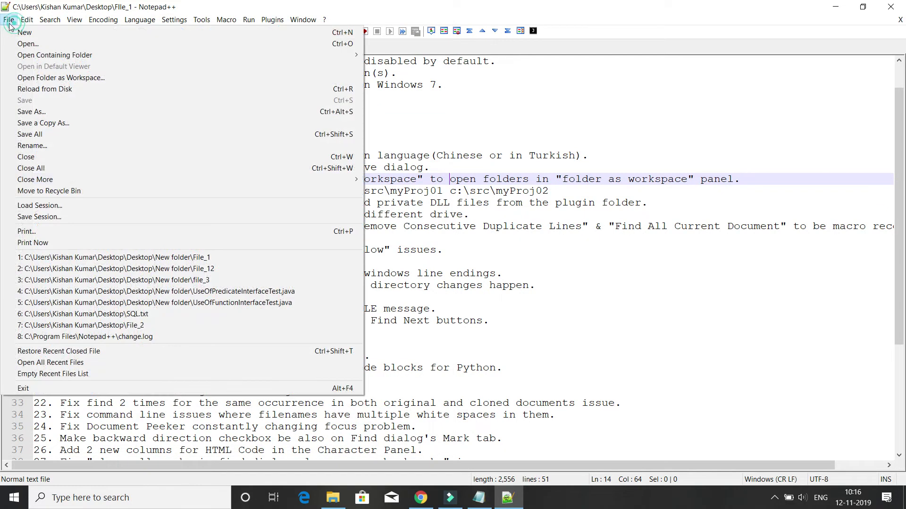
left_click(30, 167)
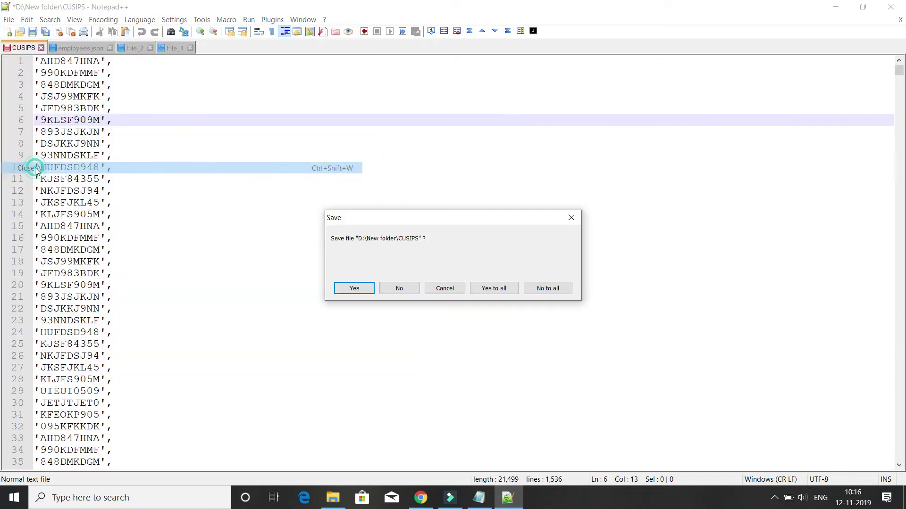
left_click(354, 289)
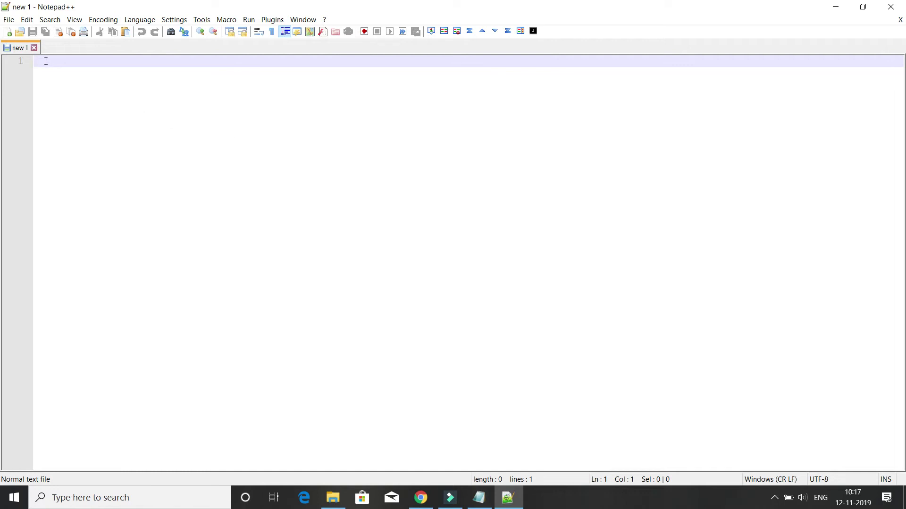
Step: Choose MySession_1 from the Desktop as the session to load
left_click(9, 19)
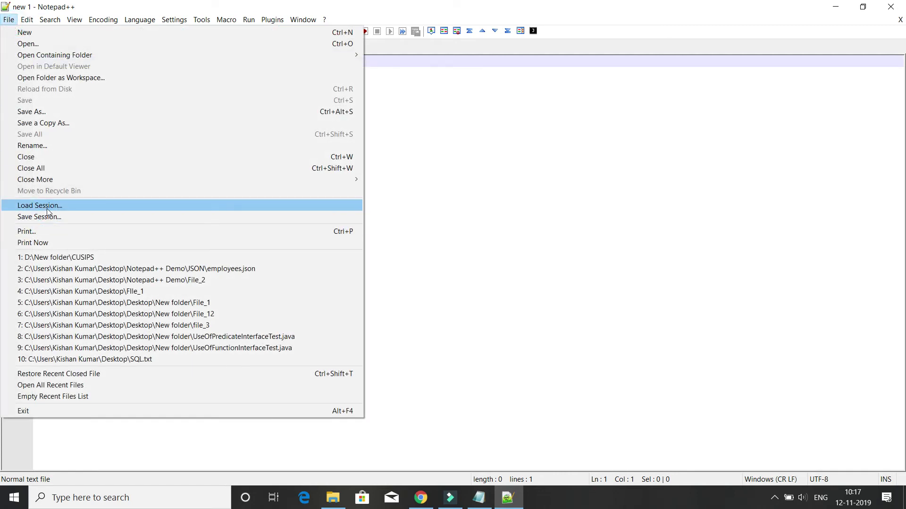
left_click(40, 205)
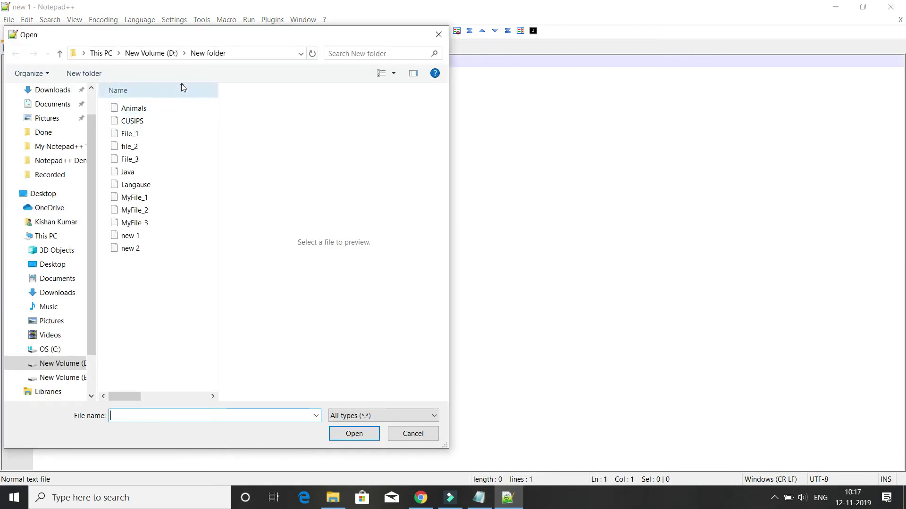
left_click(44, 194)
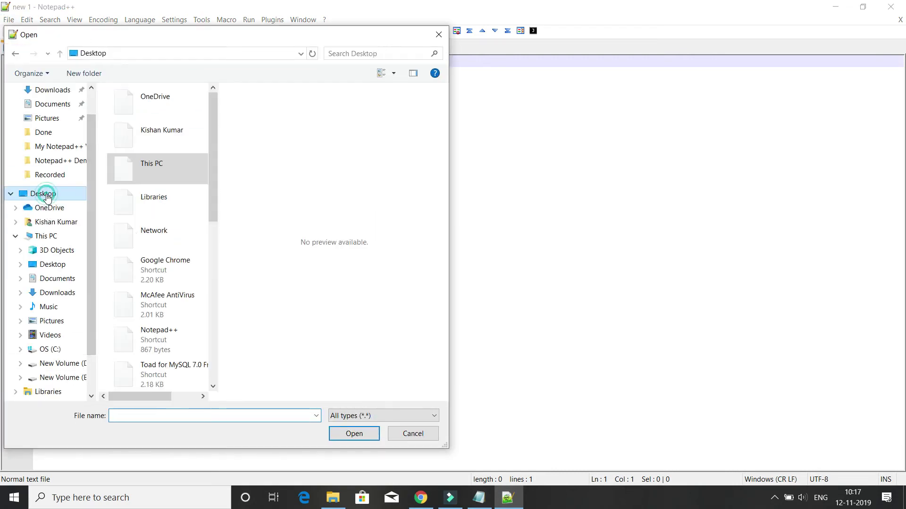
left_click_drag(213, 170, 219, 354)
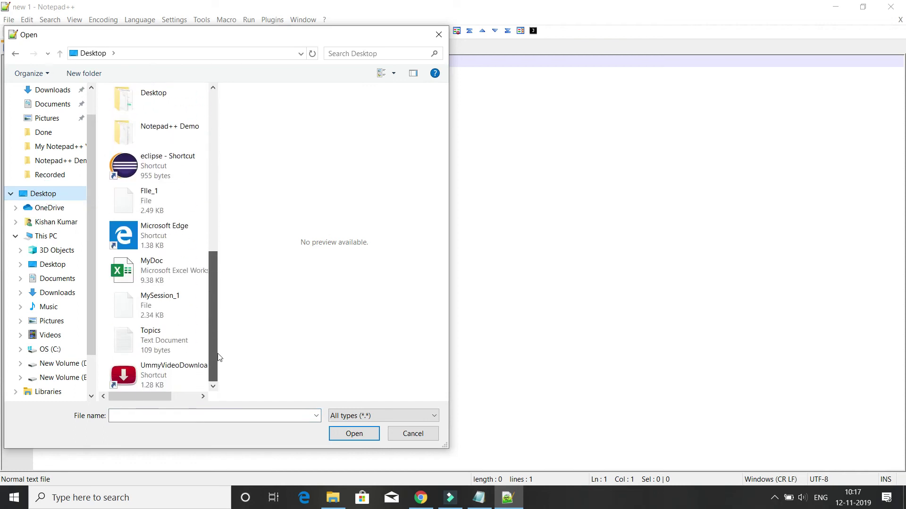
left_click(149, 303)
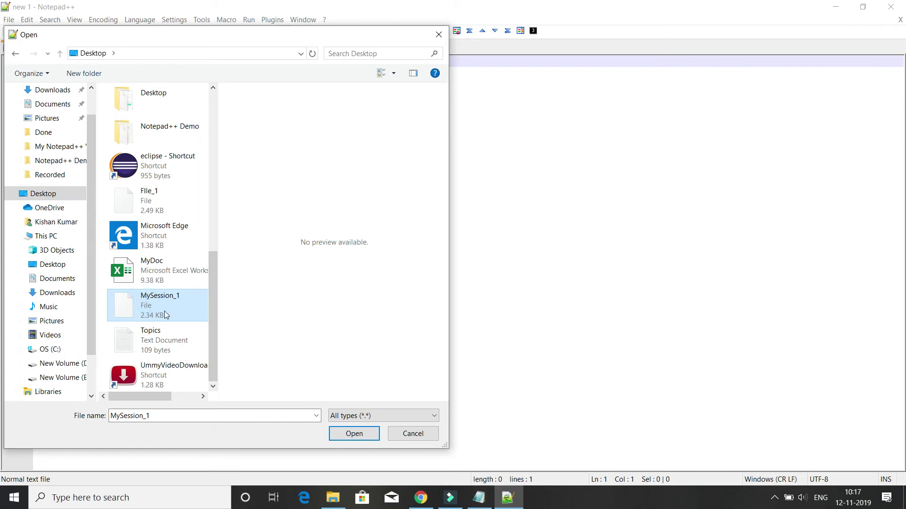
Step: Load MySession_1, then check the File_2, employees.json and CUSIPS tabs, ending on CUSIPS
left_click(354, 434)
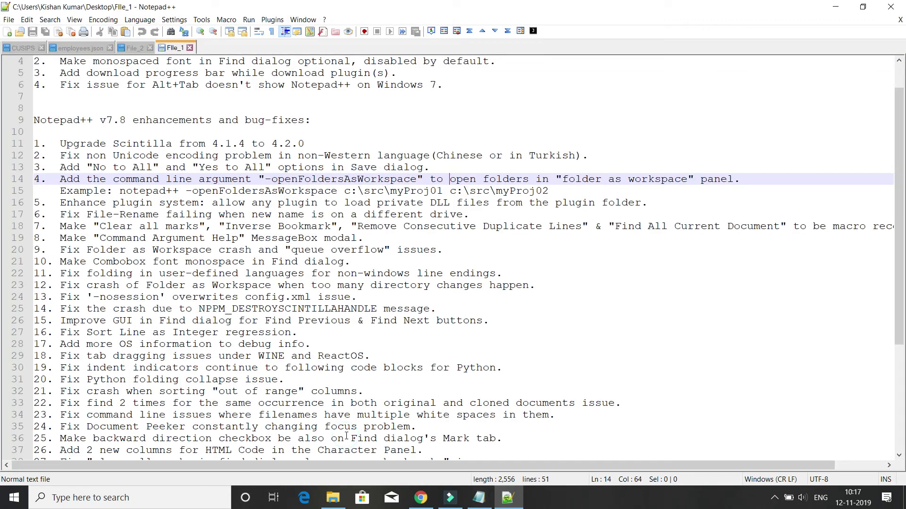
left_click(133, 48)
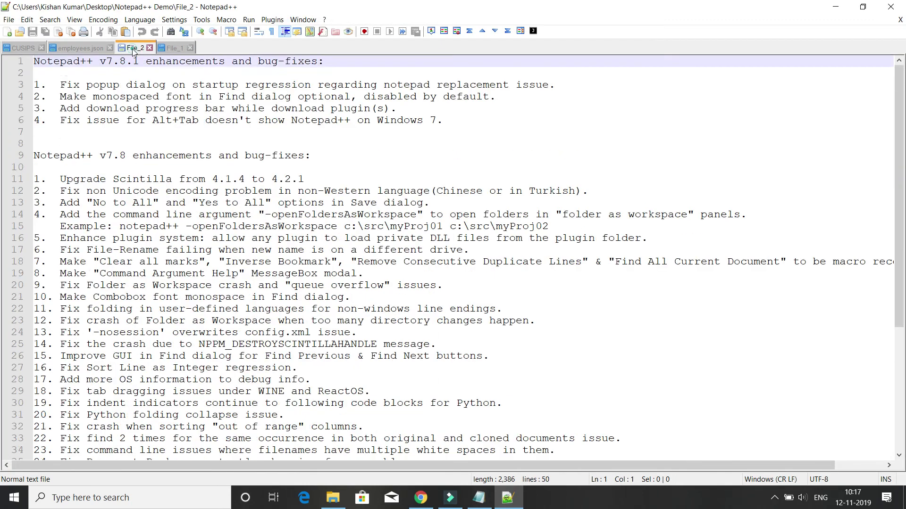
left_click(85, 47)
left_click(29, 50)
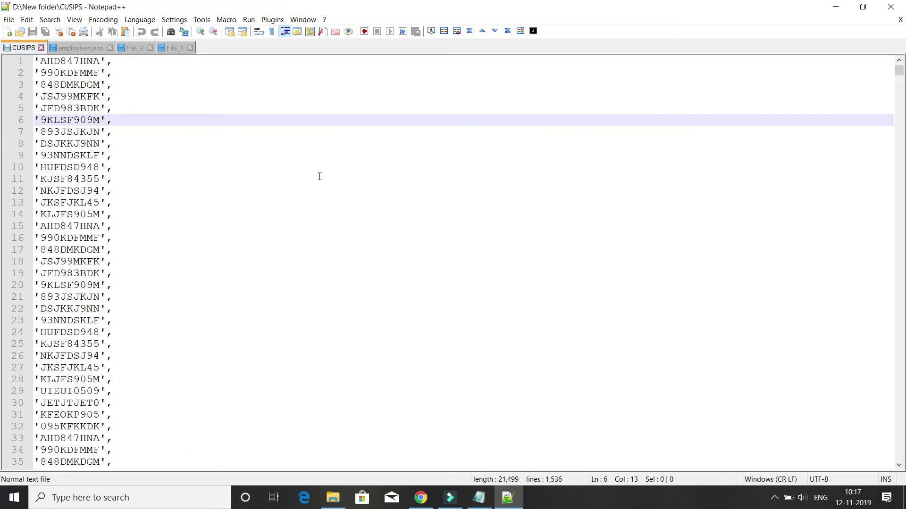